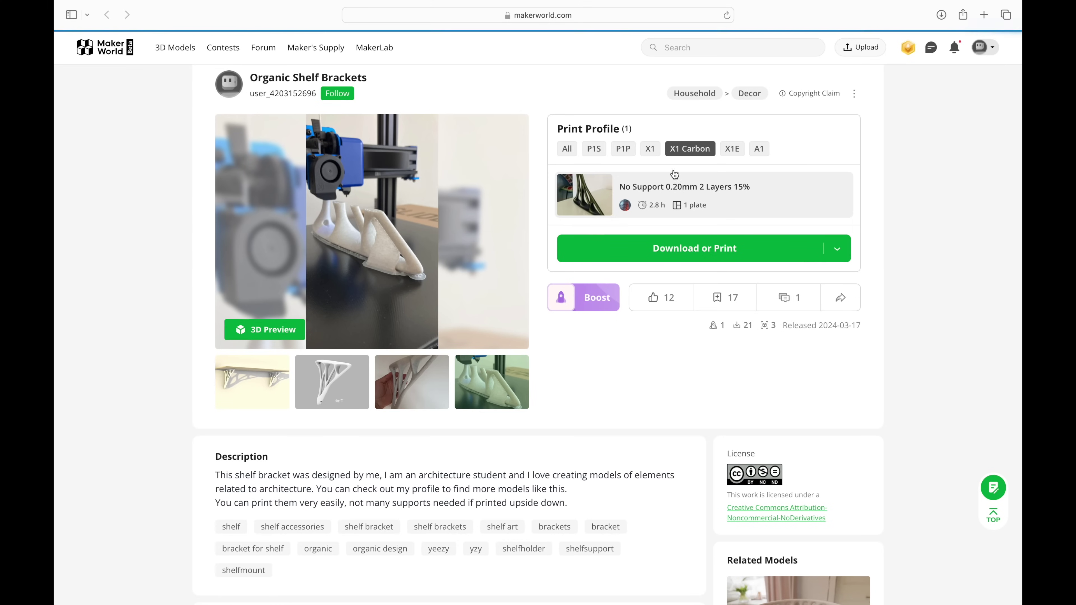
# Step: Review the print profile details, images and description of the Organic Shelf Brackets model on MakerWorld
pyautogui.moveTo(643, 217)
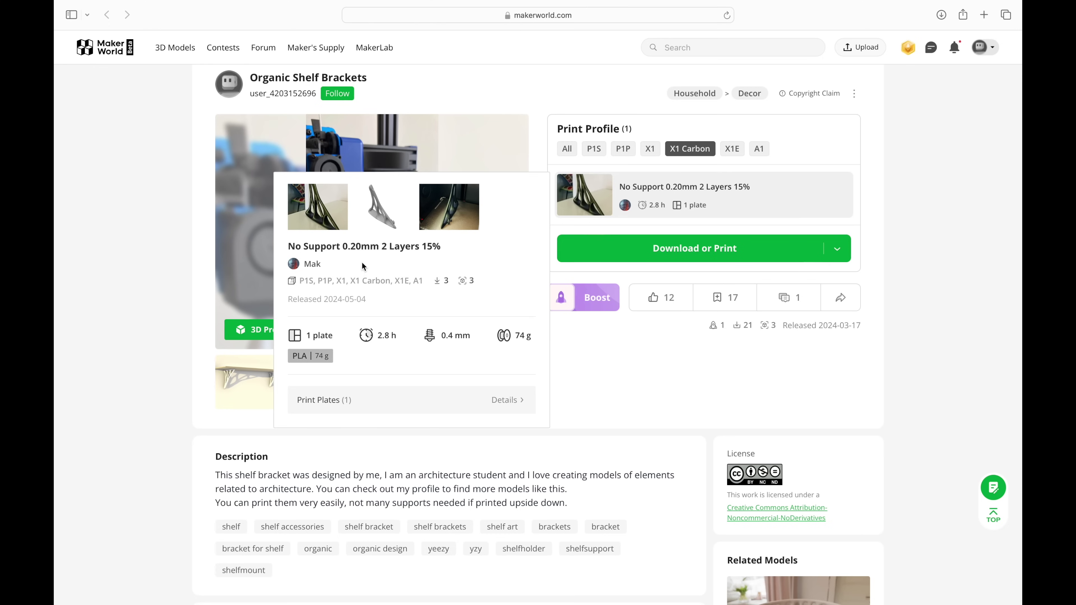
pyautogui.scroll(-3, 613, 387)
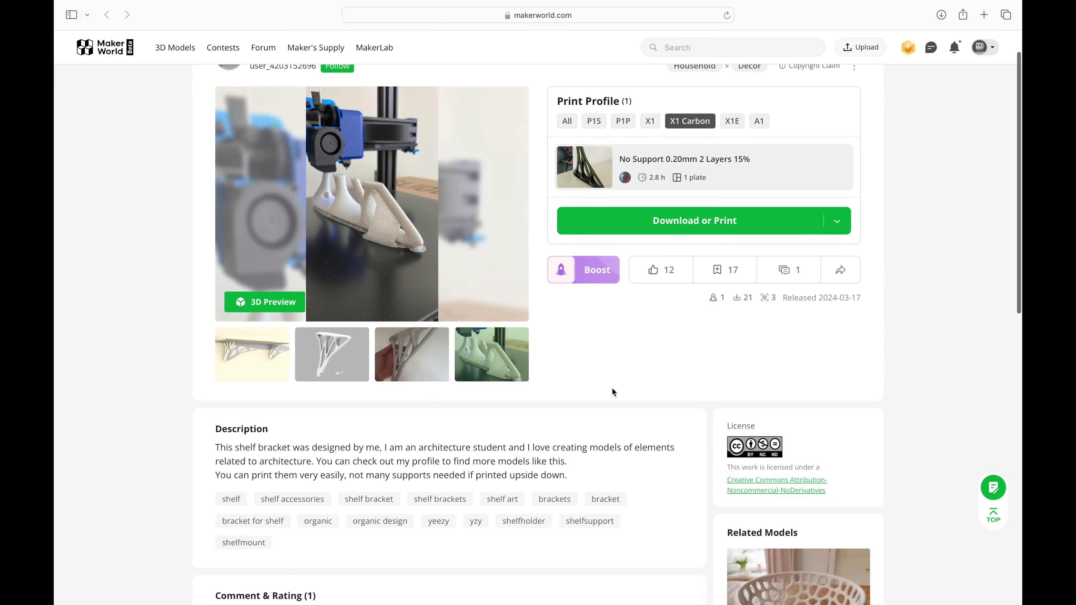
pyautogui.scroll(-8, 613, 387)
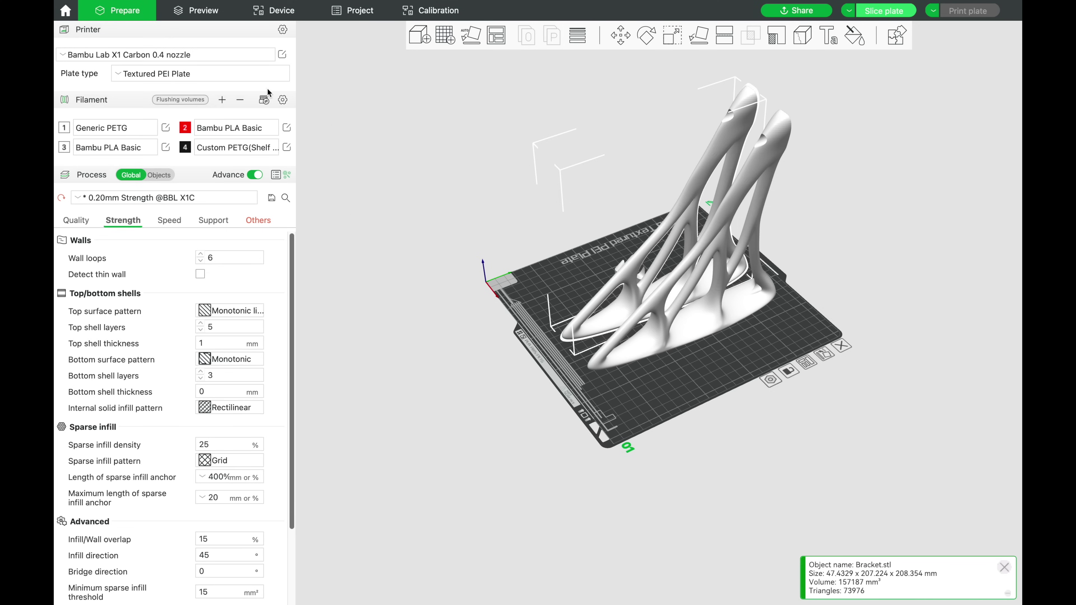
# Step: Switch to Bambu Studio, check the organic brackets' support and bed adhesion settings, and slice the plate
pyautogui.click(213, 220)
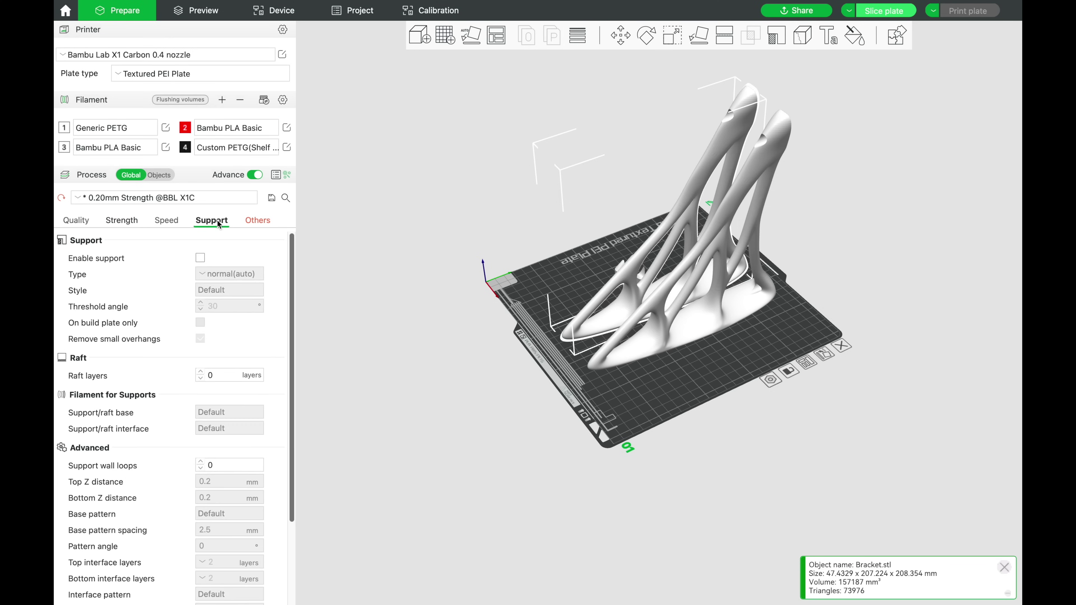
pyautogui.click(266, 221)
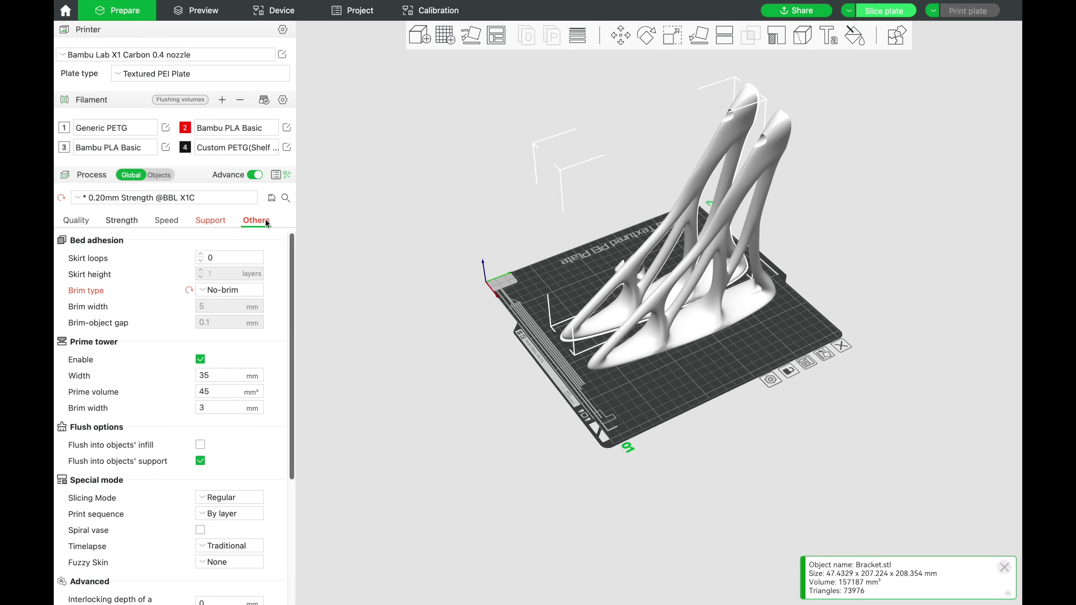
pyautogui.click(894, 16)
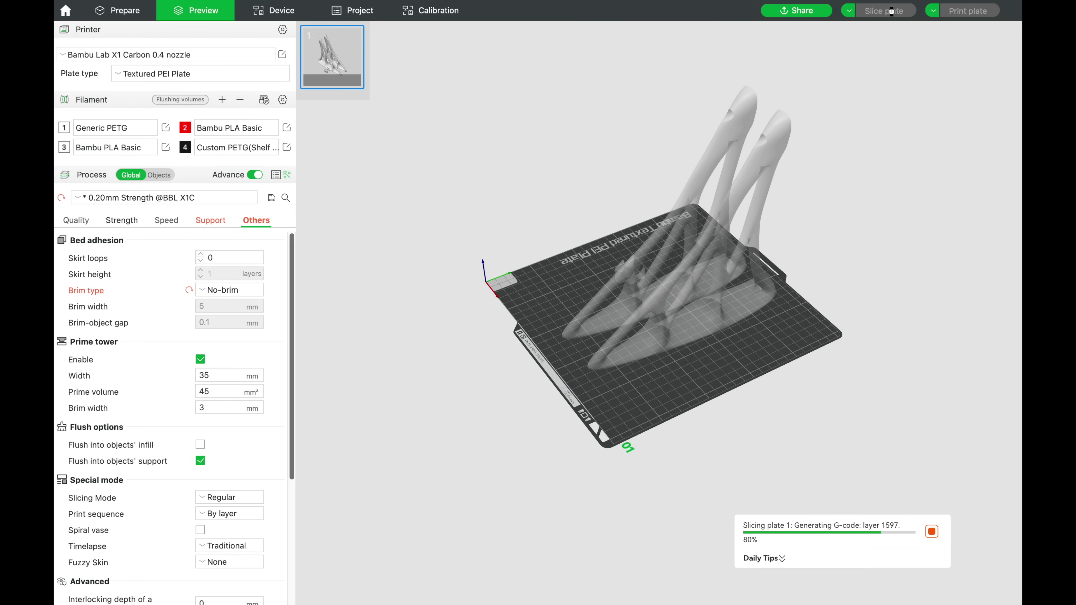
pyautogui.moveTo(787, 332); pyautogui.dragTo(775, 328)
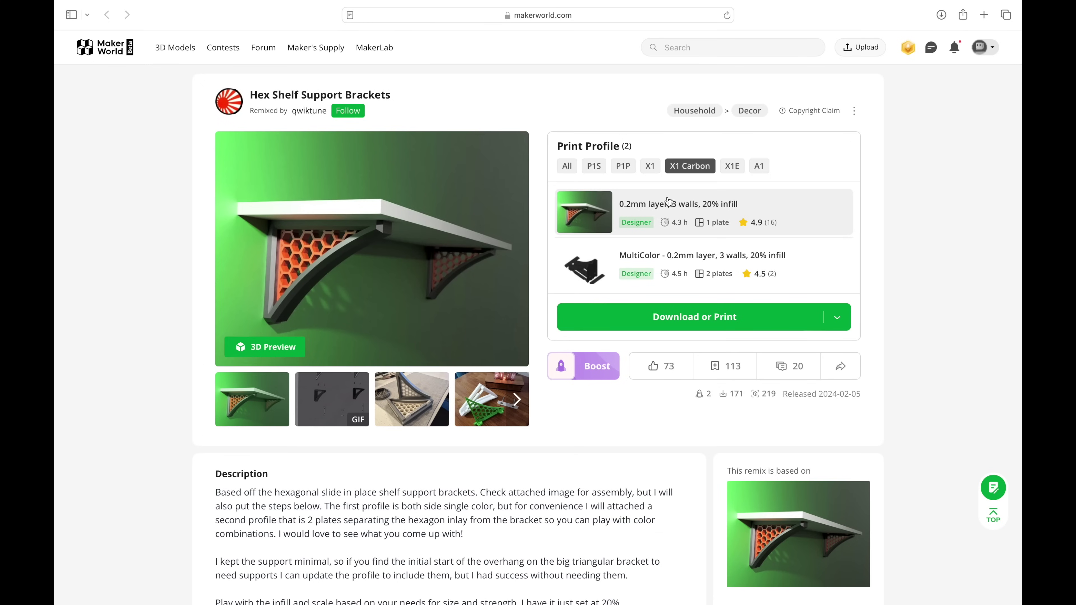
# Step: Switch to the Hex Shelf Support Brackets page and inspect the print plate details of its "0.2mm layer, 3 walls, 20% infill" profile
pyautogui.moveTo(667, 221)
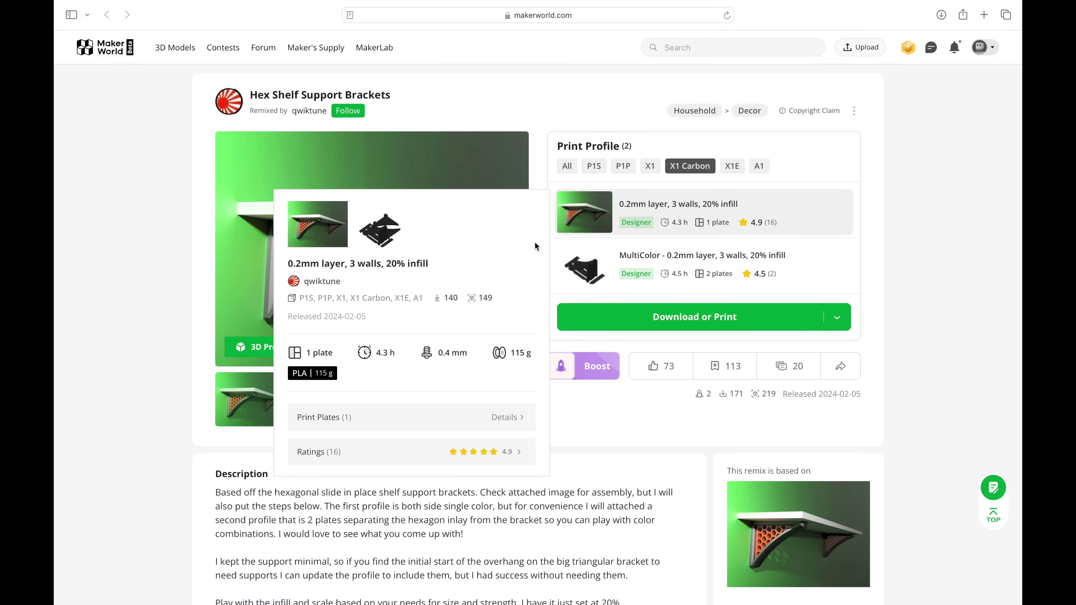
pyautogui.click(508, 420)
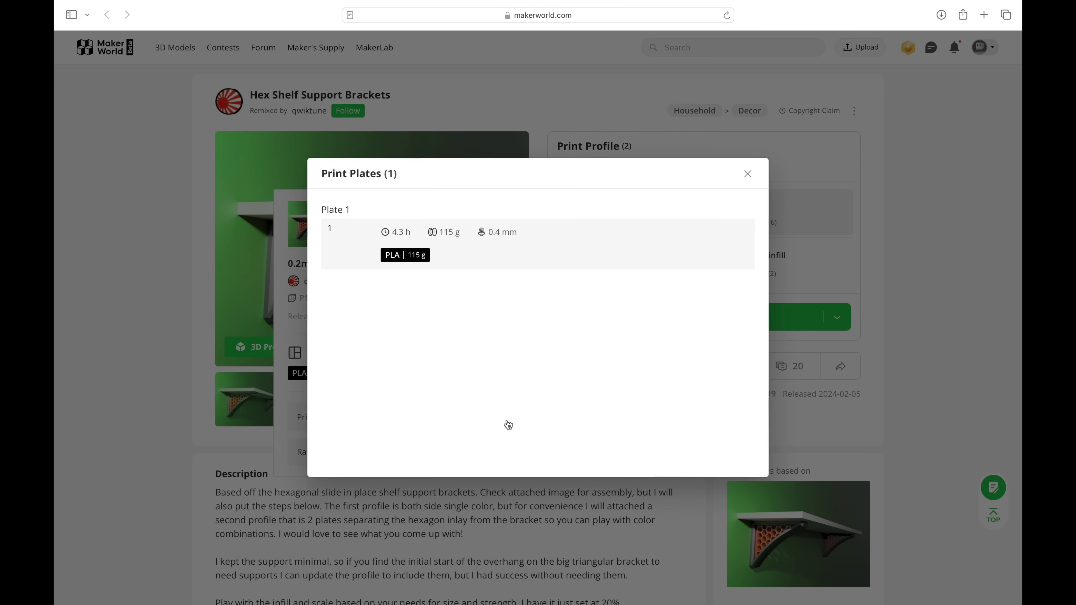
pyautogui.click(748, 176)
# Step: Examine the hex brackets' assembly animation, preview images and description
pyautogui.scroll(-2, 466, 318)
pyautogui.click(343, 358)
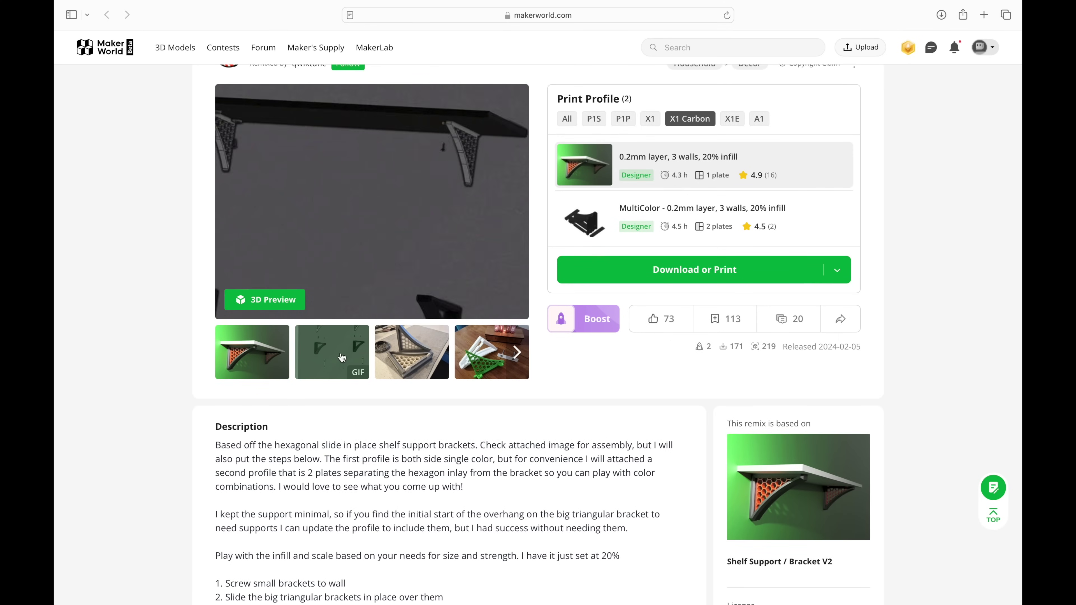
pyautogui.scroll(-2, 347, 427)
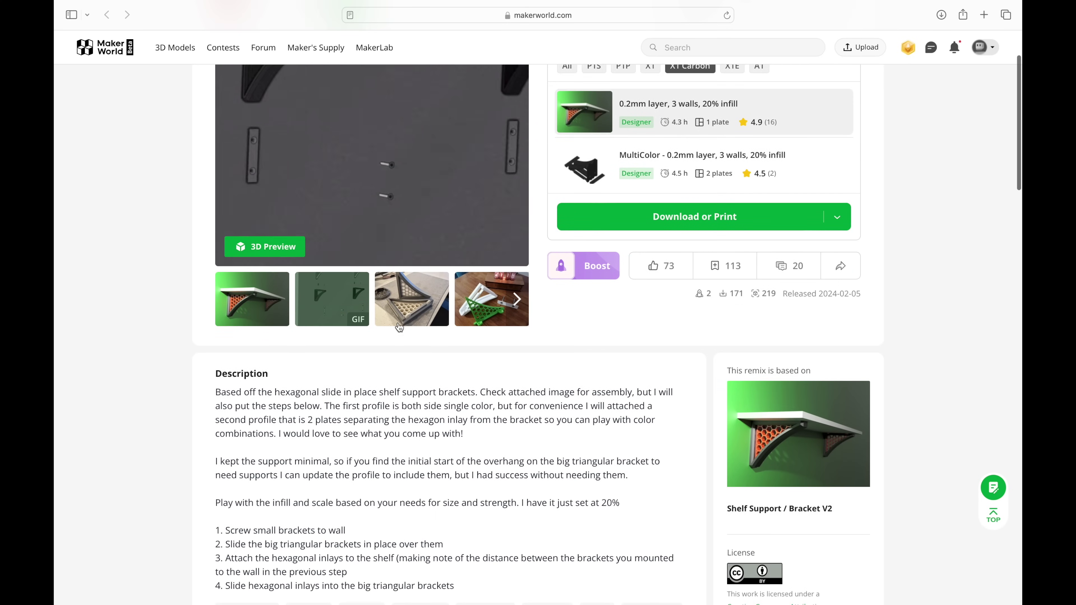
pyautogui.click(263, 315)
pyautogui.scroll(-5, 434, 530)
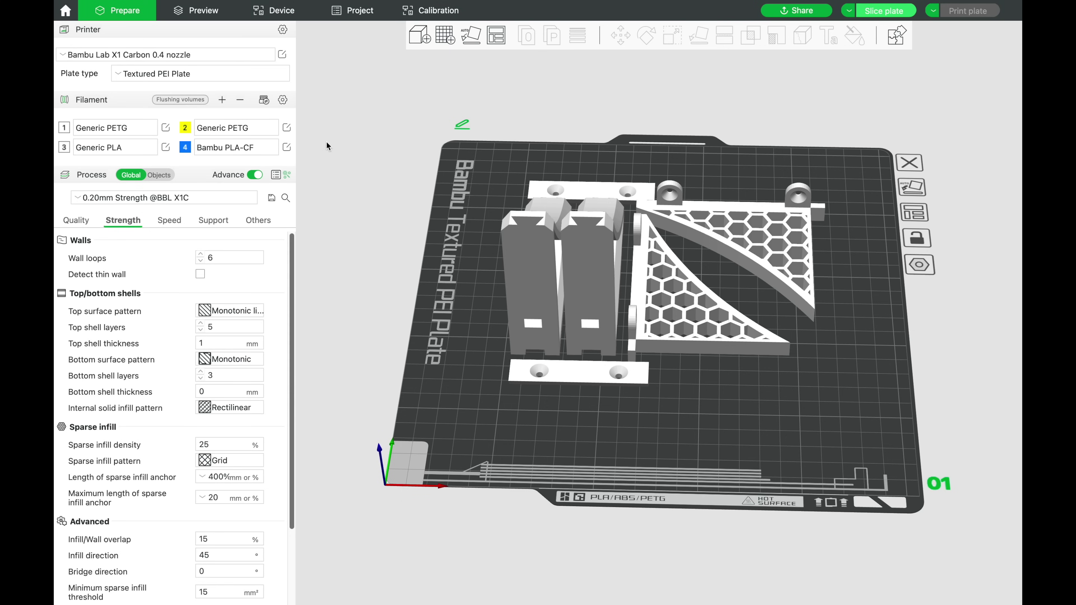
# Step: Switch to Bambu Studio and open the remaining process settings, including bed adhesion, for the hex brackets
pyautogui.click(259, 222)
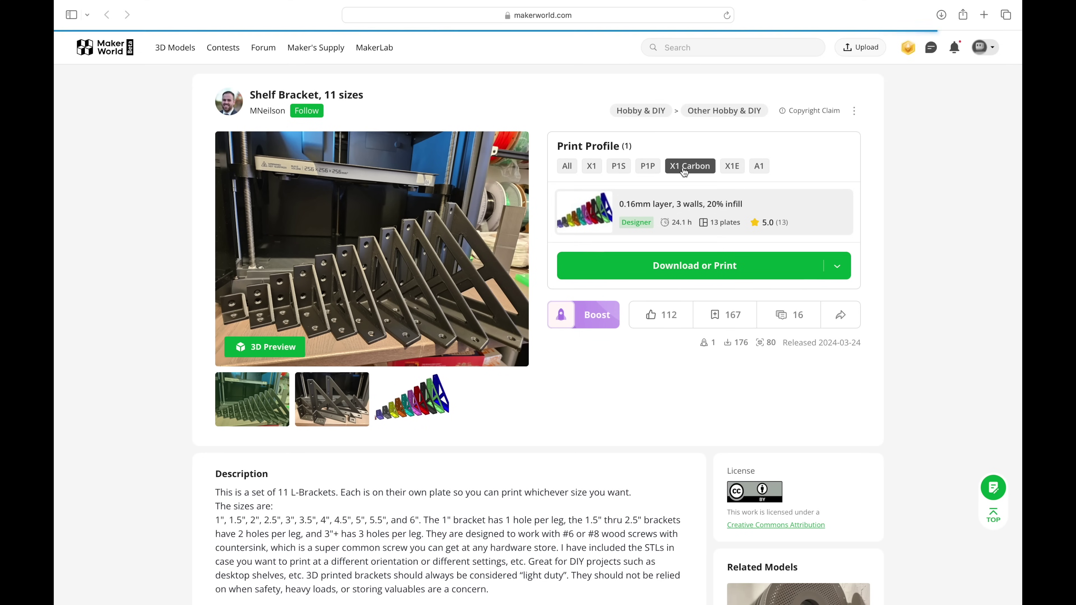
# Step: Switch to the "Shelf Bracket, 11 sizes" page and review its print plate details and description
pyautogui.moveTo(593, 212)
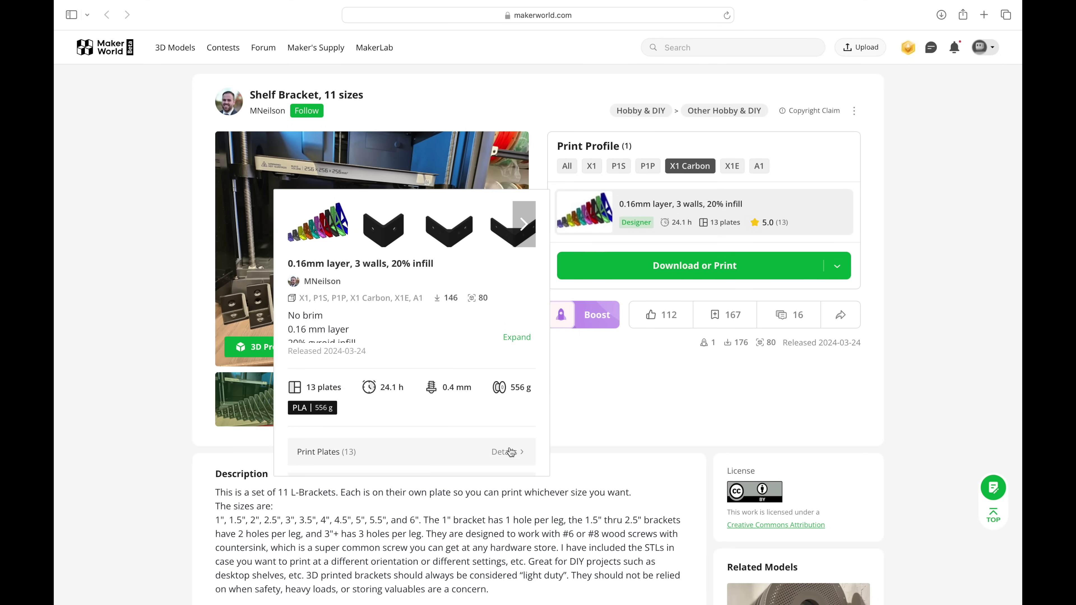
pyautogui.click(506, 452)
pyautogui.scroll(-12, 538, 371)
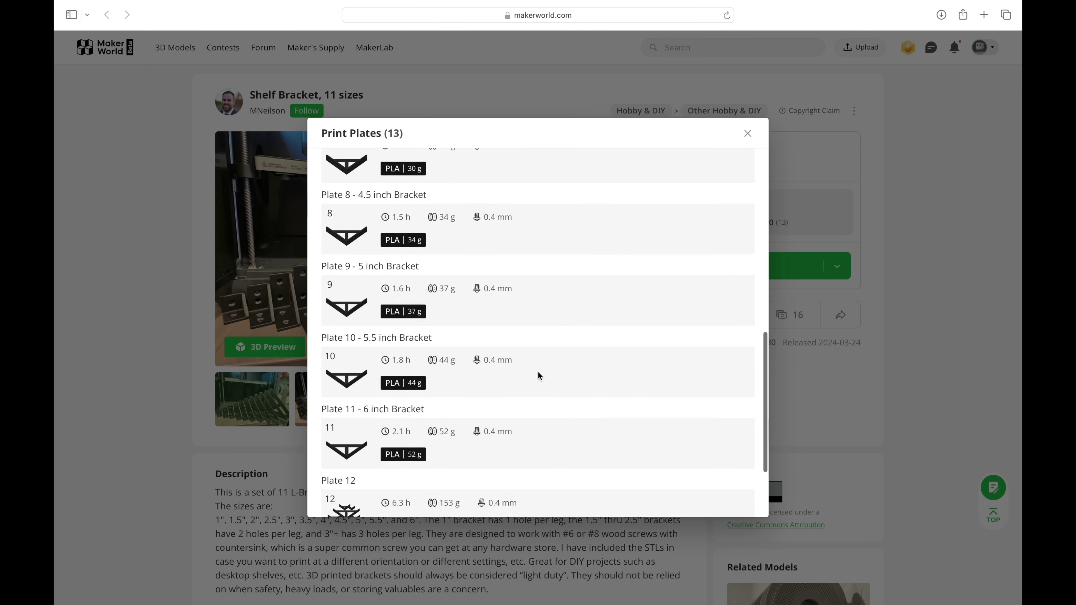
pyautogui.click(748, 133)
pyautogui.scroll(-4, 165, 409)
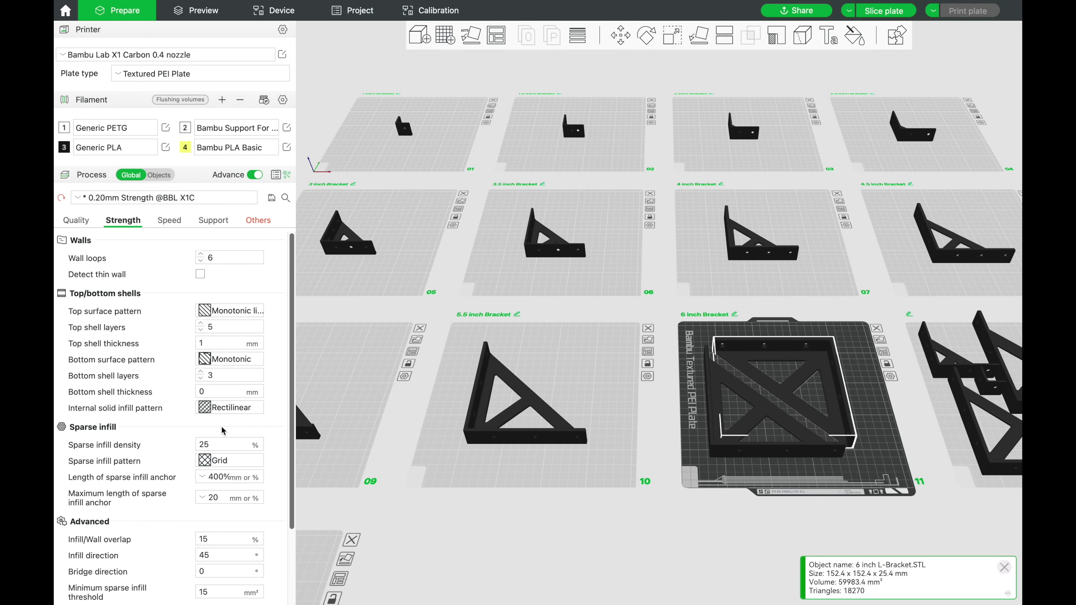
# Step: Switch to Bambu Studio, check the support and bed adhesion settings, and slice the 6 inch bracket plate
pyautogui.click(213, 220)
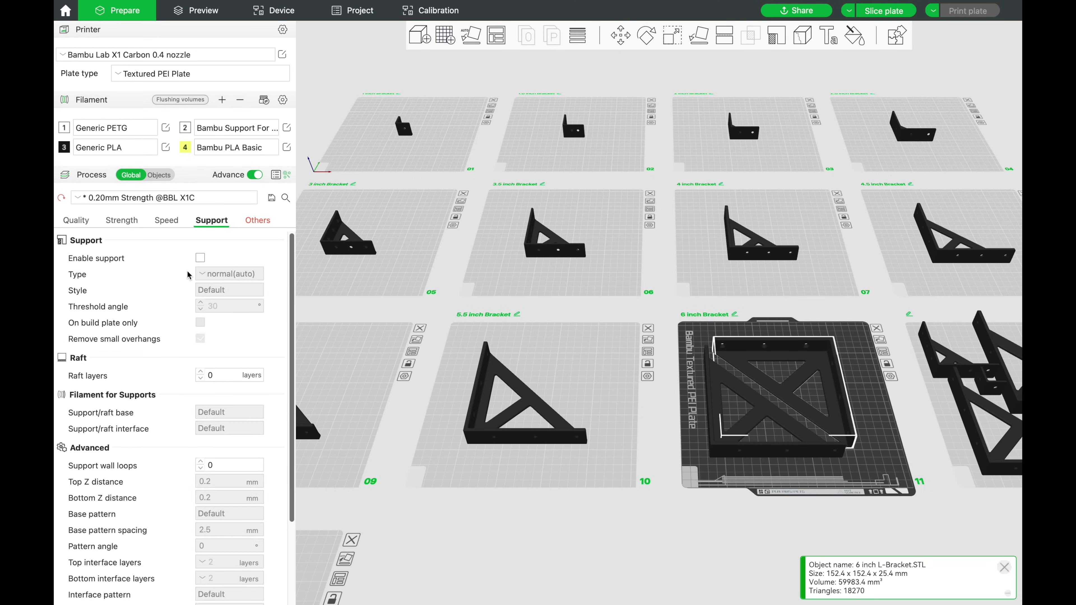
pyautogui.click(258, 220)
pyautogui.click(881, 11)
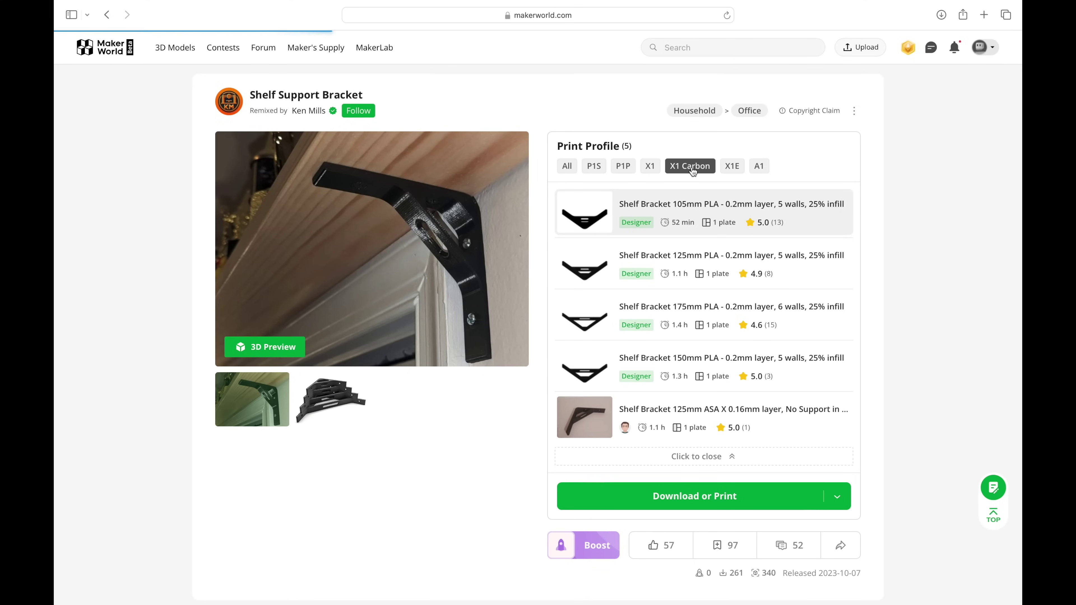
# Step: Switch to the Shelf Support Bracket page and review its print profiles, the image of the bracket sizes and the description
pyautogui.moveTo(615, 272)
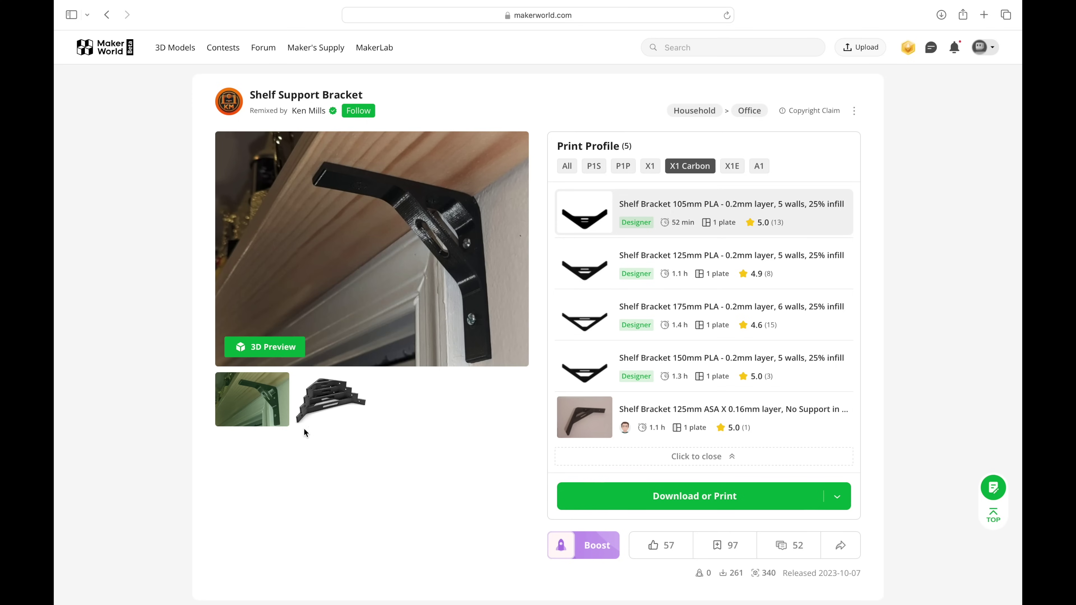
pyautogui.click(332, 399)
pyautogui.scroll(-2, 364, 509)
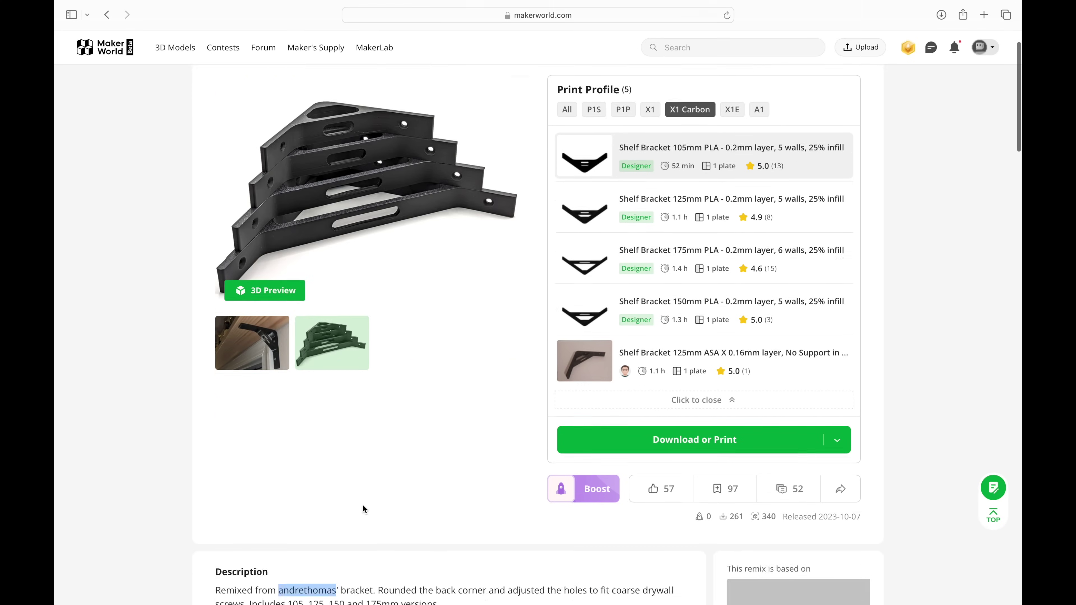
pyautogui.scroll(-5, 364, 508)
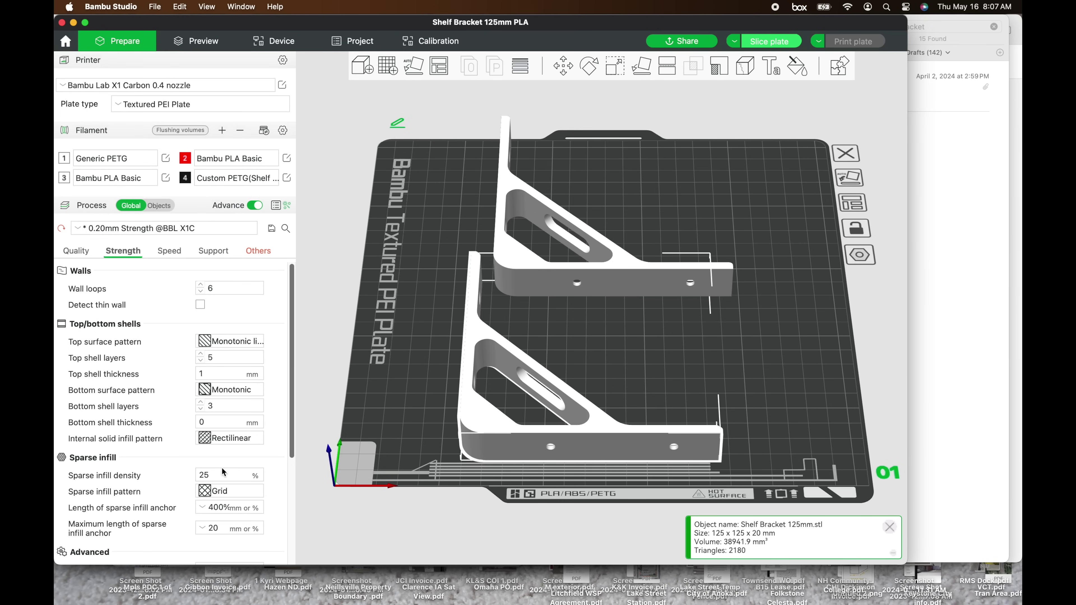
# Step: Switch to Bambu Studio, check the support and bed adhesion settings for the 125 mm shelf brackets, and slice the plate
pyautogui.click(213, 250)
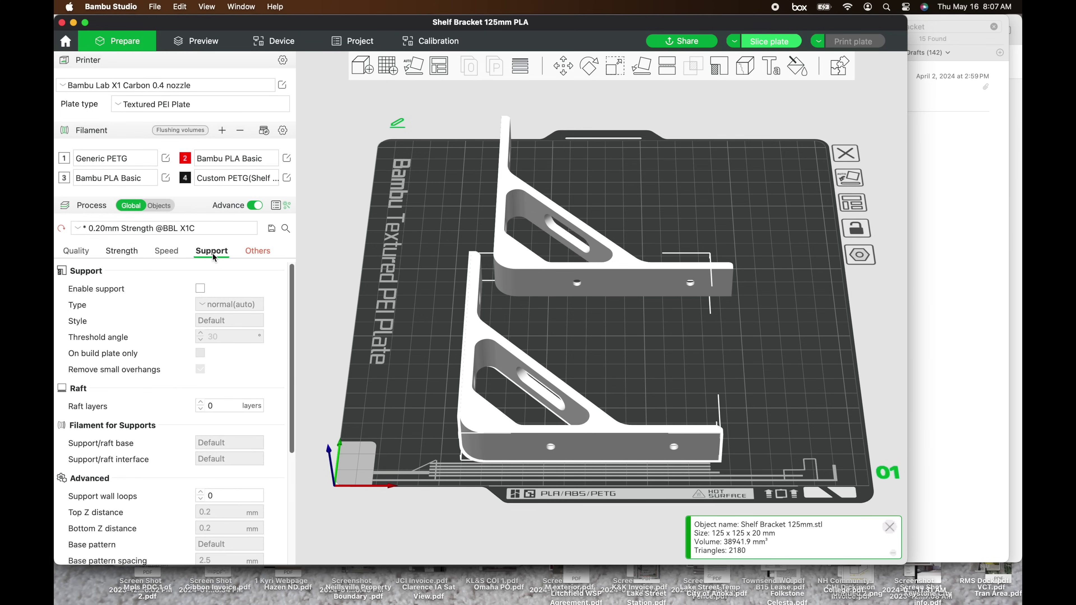
pyautogui.click(259, 250)
pyautogui.click(766, 42)
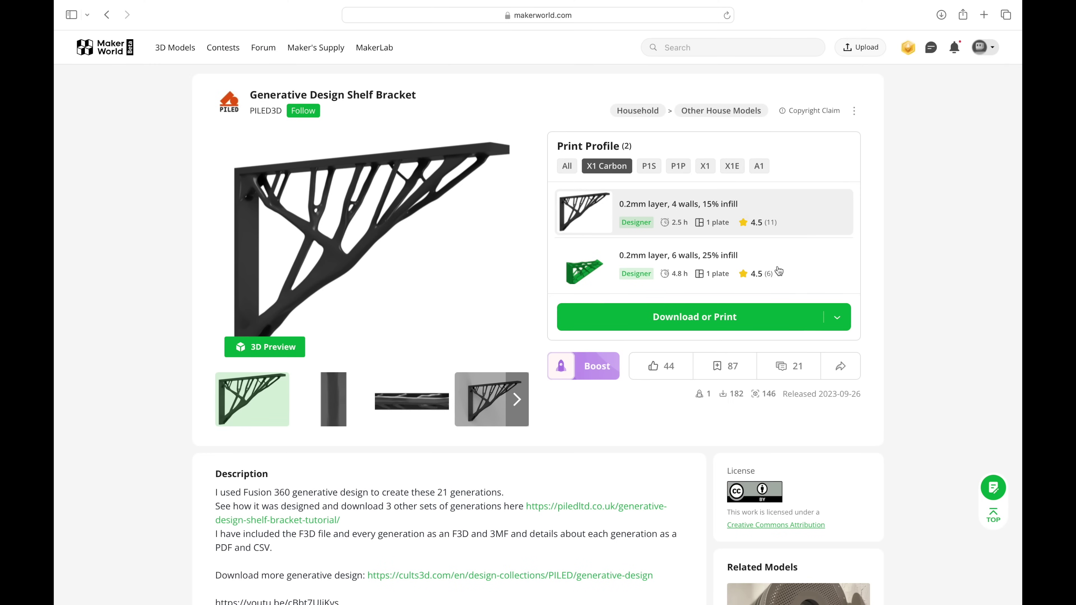
# Step: Switch to the Generative Design Shelf Bracket page and review its "0.2mm layer, 6 walls, 25% infill" profile and description
pyautogui.moveTo(793, 273)
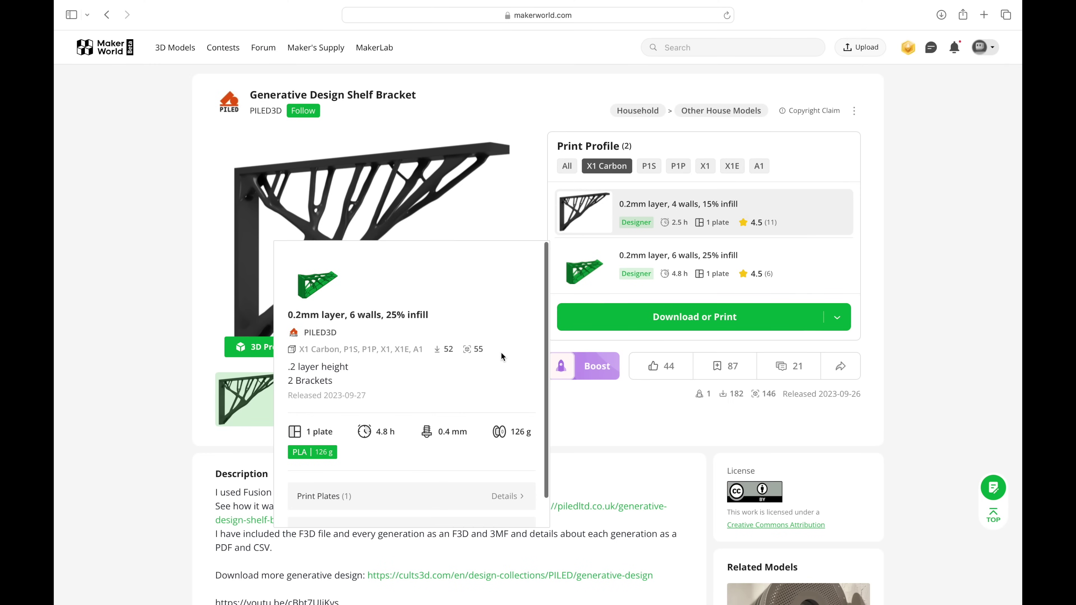
pyautogui.scroll(-10, 109, 396)
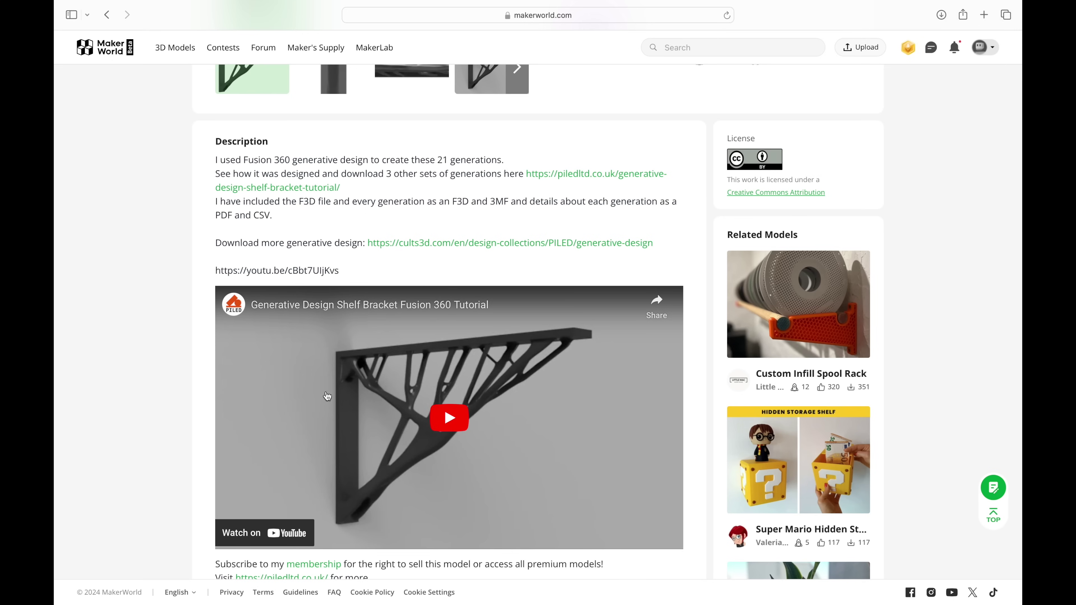
pyautogui.scroll(-1, 322, 399)
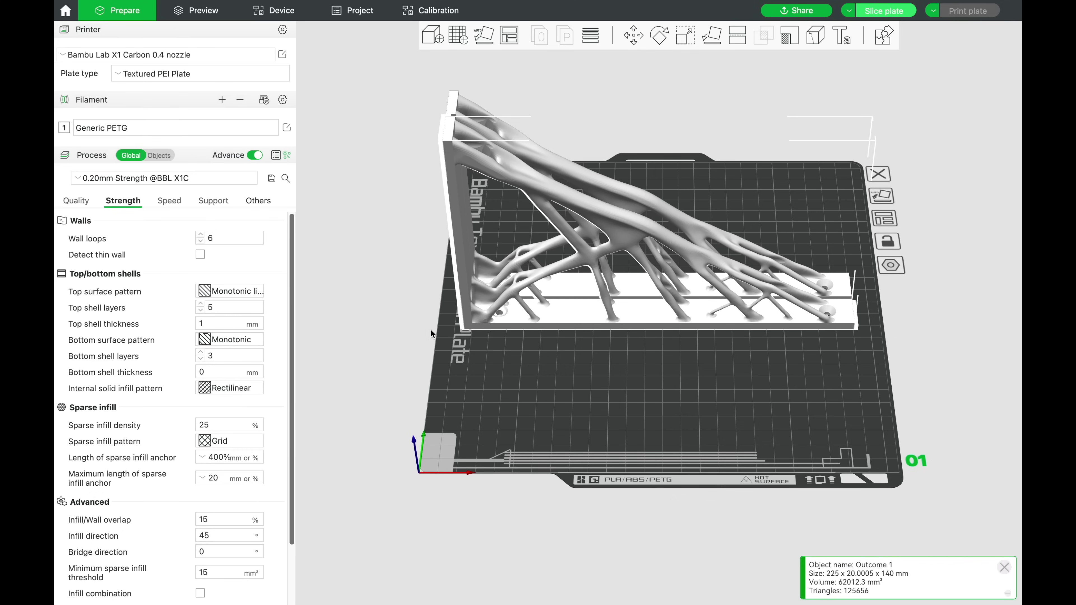
# Step: Switch to Bambu Studio, check the generative brackets' support settings, and set the brim type to No-brim
pyautogui.click(212, 201)
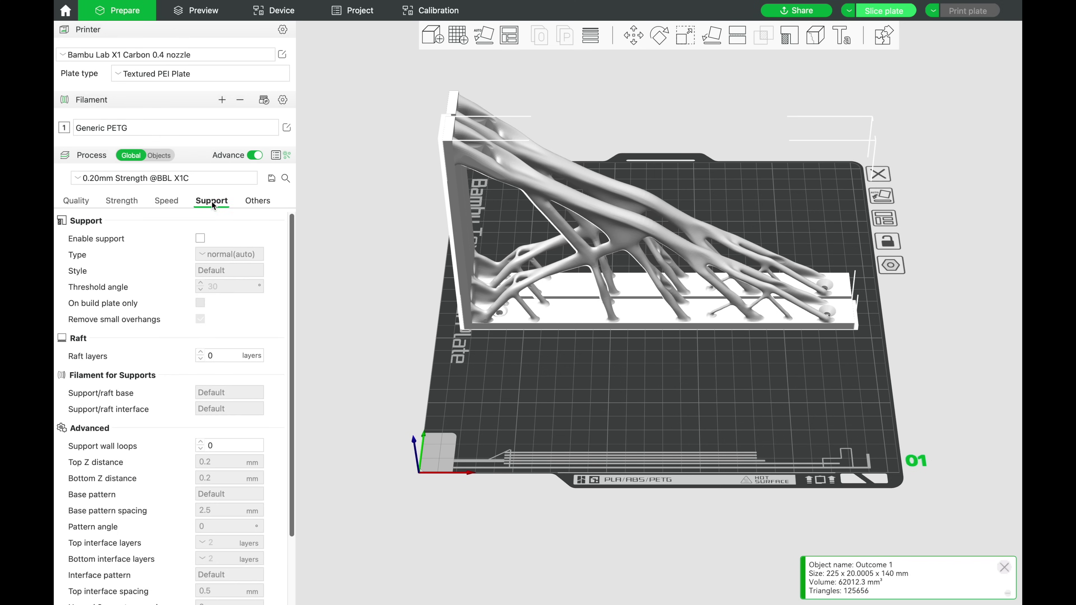
pyautogui.click(257, 201)
pyautogui.click(204, 271)
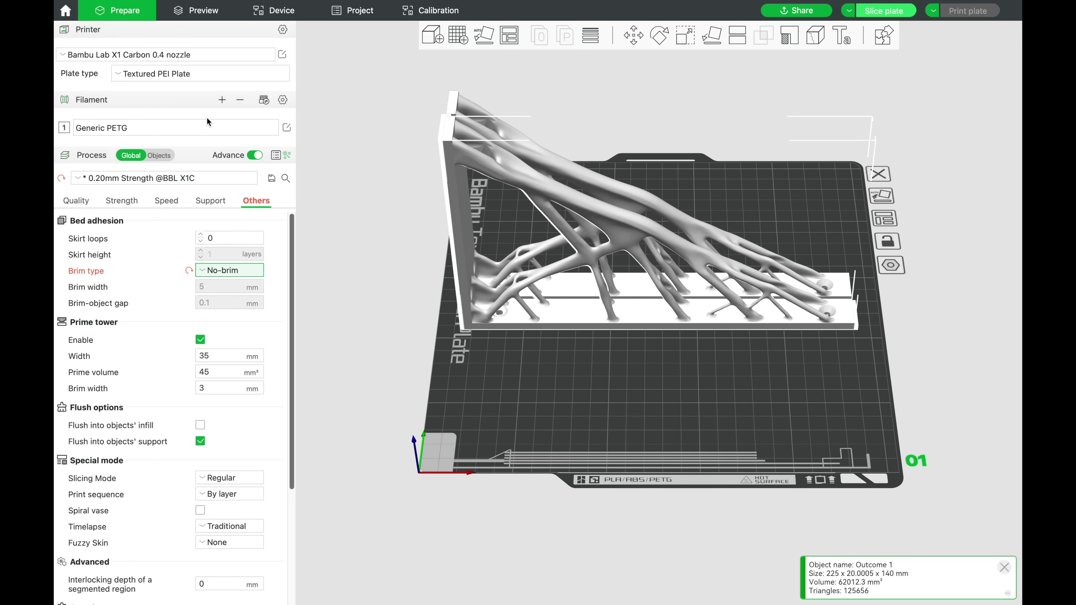
pyautogui.moveTo(729, 359); pyautogui.dragTo(712, 340)
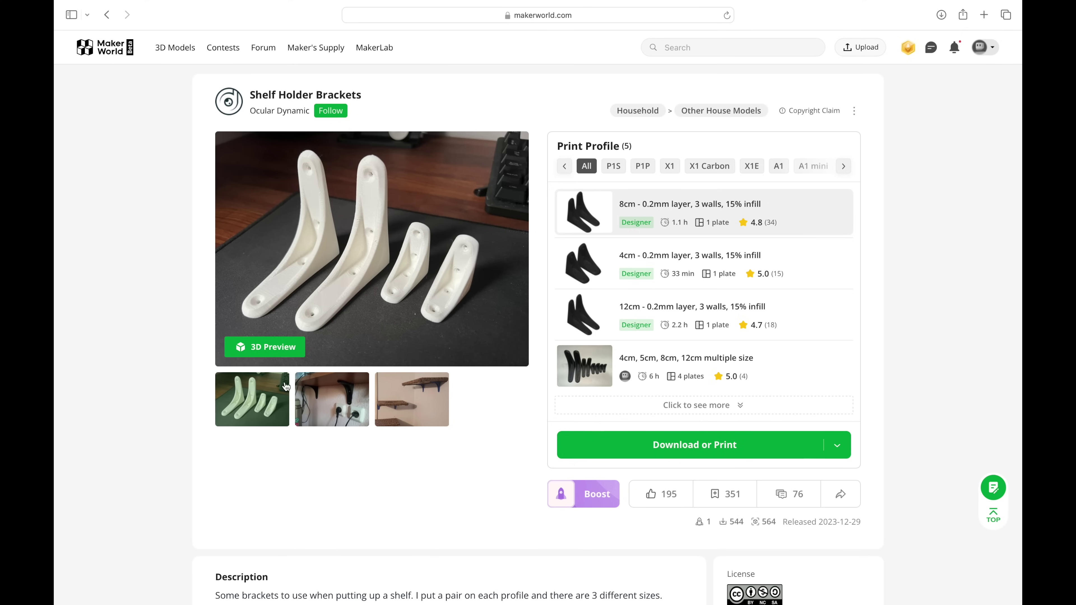
# Step: Load the pair of Shelf Holder Brackets in Bambu Studio, set their brim type to No-brim, and slice the plate
pyautogui.moveTo(677, 318)
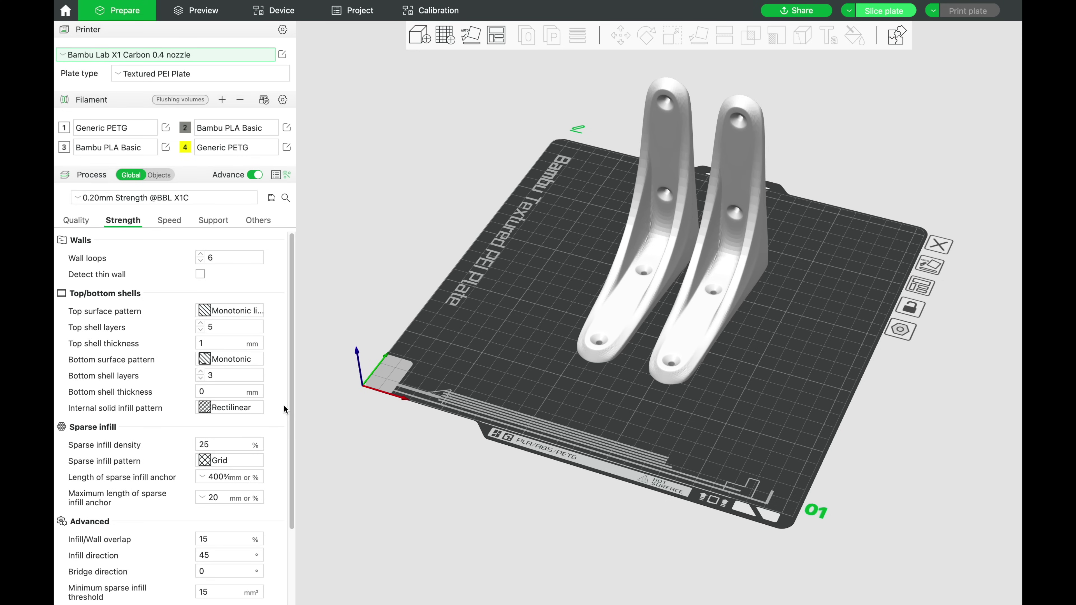
pyautogui.click(258, 220)
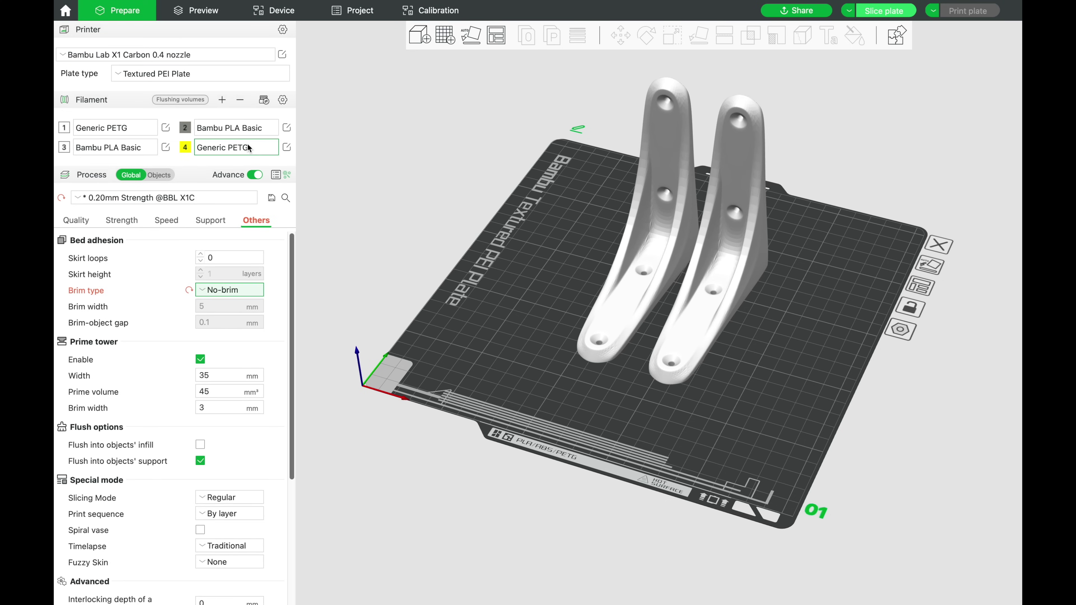
pyautogui.moveTo(454, 174); pyautogui.dragTo(534, 310)
pyautogui.scroll(4, 534, 310)
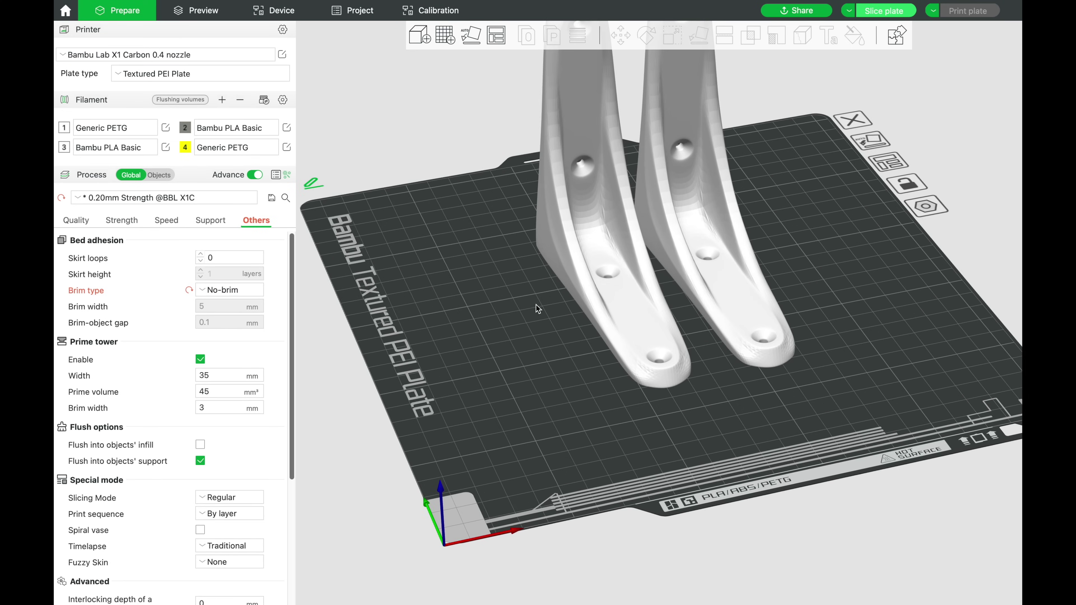
pyautogui.click(877, 11)
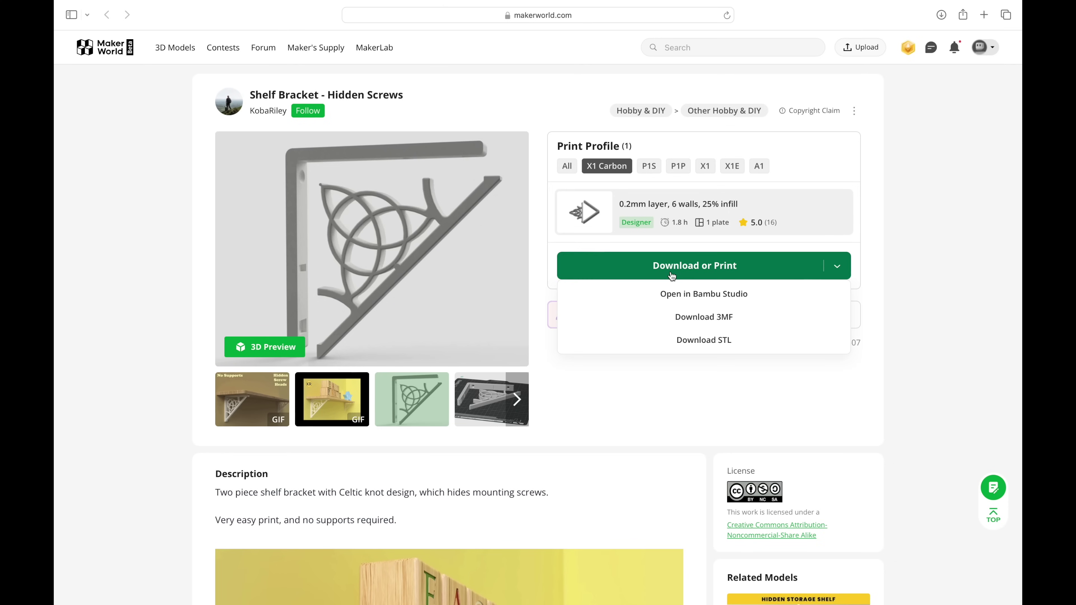
# Step: Switch to the "Shelf Bracket - Hidden Screws" page and view its description and first preview animation
pyautogui.scroll(-1, 508, 412)
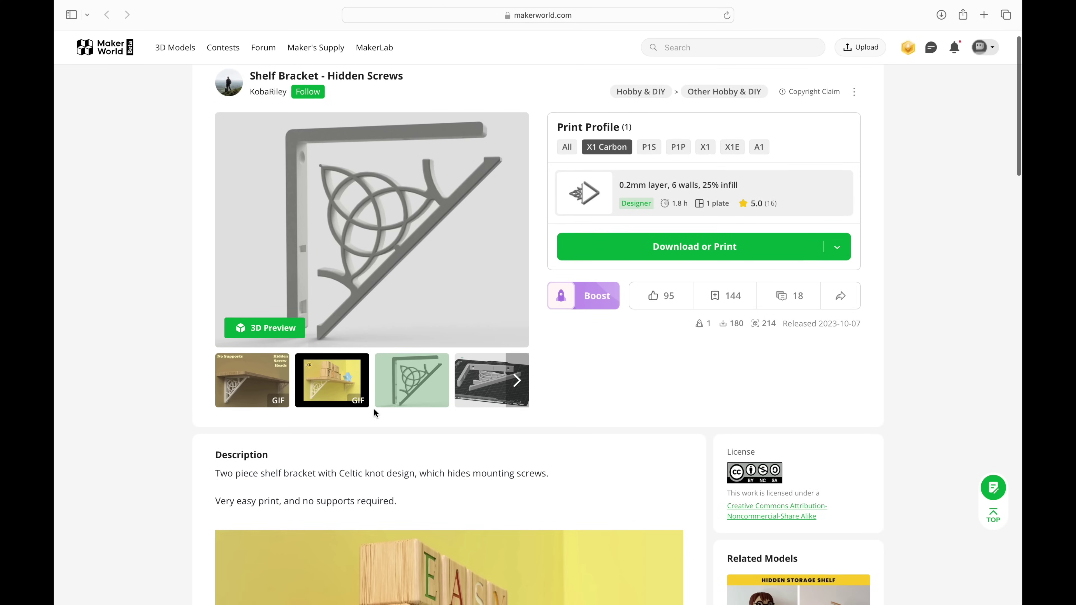
pyautogui.click(263, 392)
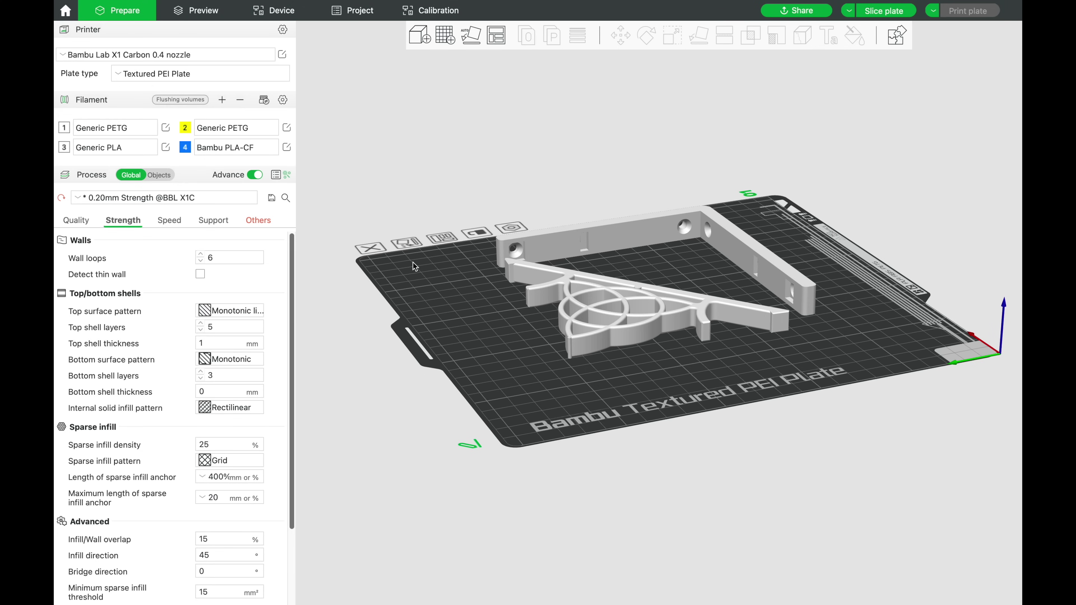
# Step: Check the hidden-screw bracket plate's support and other process settings, inspect the models from another angle, and slice the plate
pyautogui.click(221, 225)
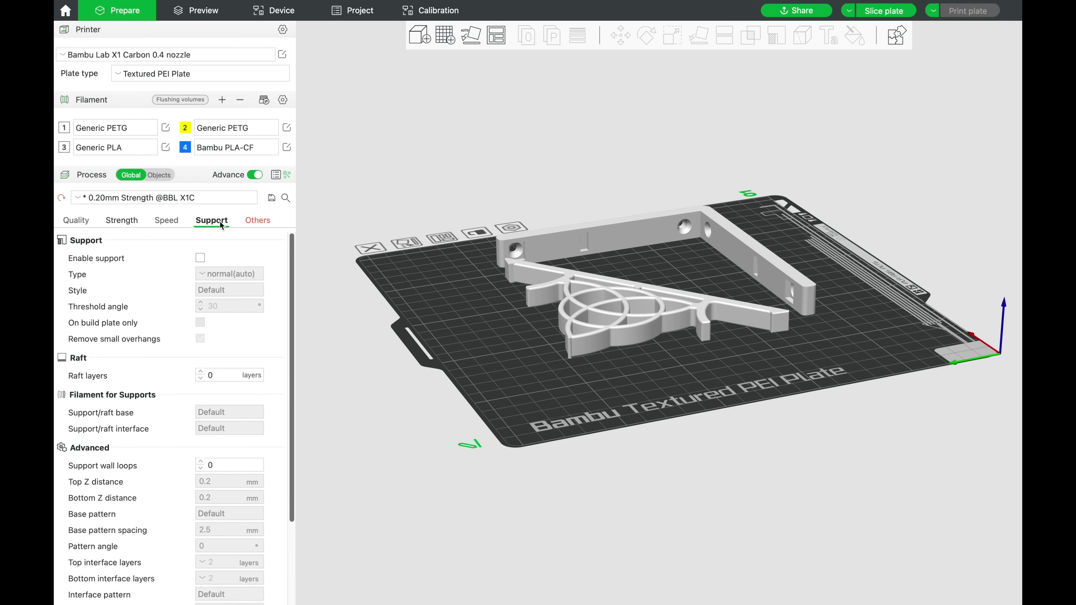
pyautogui.click(257, 221)
pyautogui.moveTo(529, 365); pyautogui.dragTo(606, 347)
pyautogui.click(884, 11)
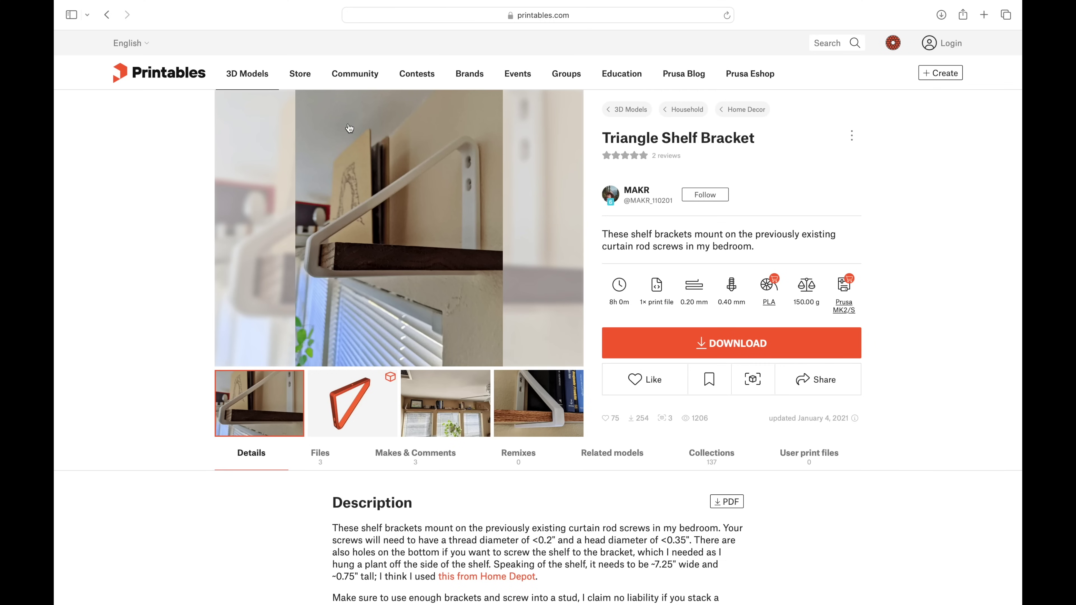
# Step: Switch to the Triangle Shelf Bracket page on Printables and review its description, print instructions and files
pyautogui.scroll(-3, 275, 243)
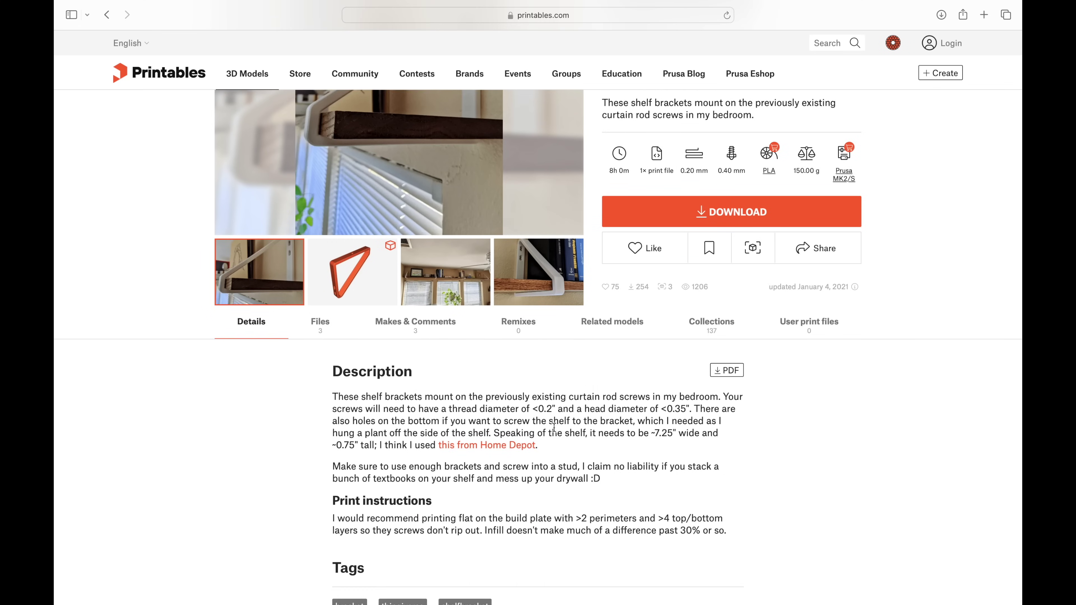
pyautogui.click(320, 334)
pyautogui.scroll(-4, 363, 388)
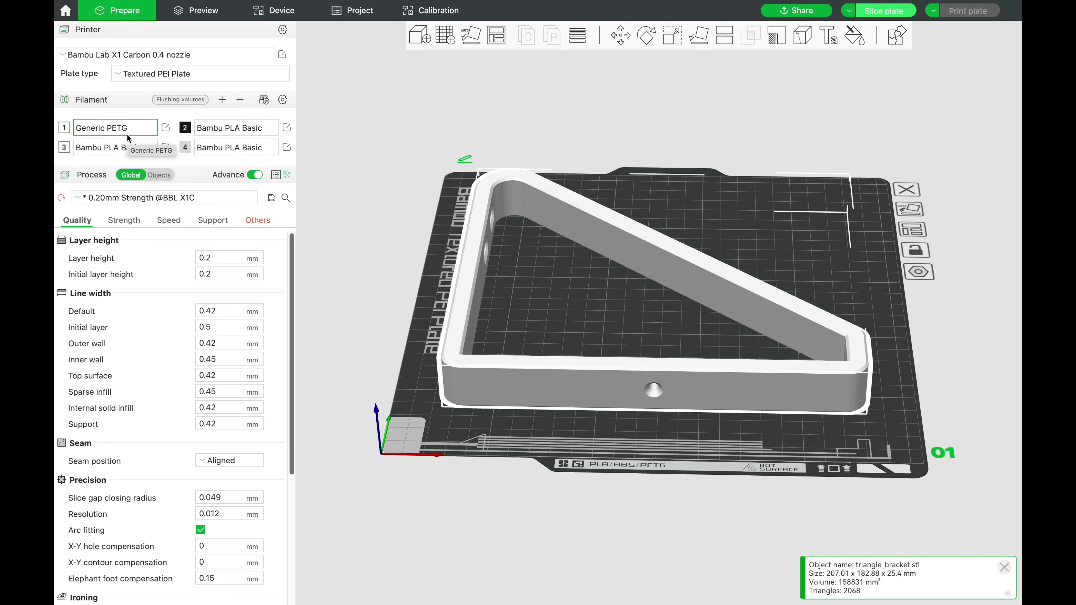
# Step: Switch to Bambu Studio and check the triangle bracket's strength settings and brim type
pyautogui.click(124, 221)
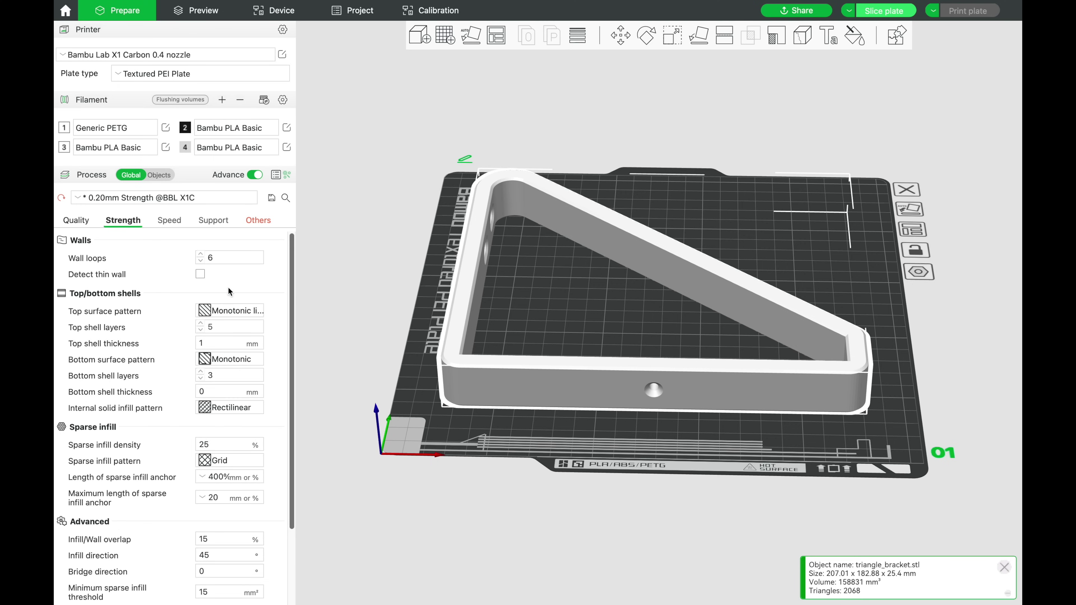
pyautogui.click(260, 222)
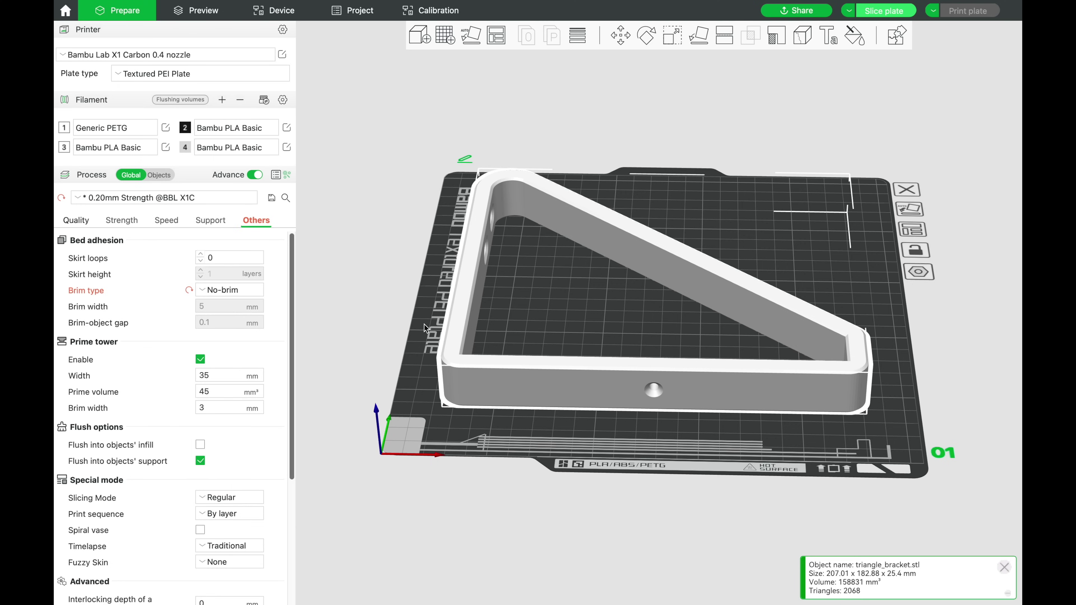